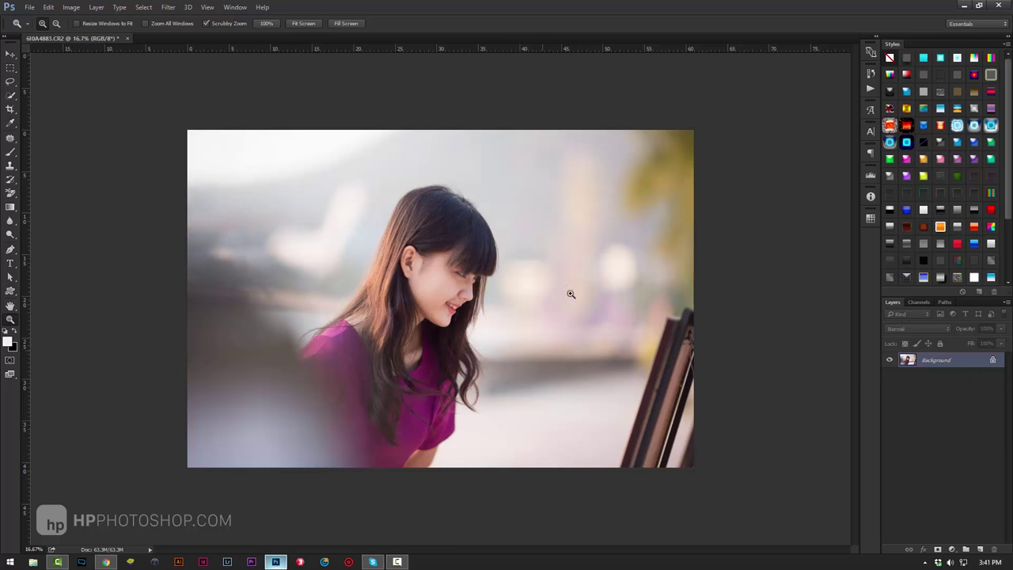
Copy the enlarged Oxford Street crowd photo from the Guardian article in Chrome, then return to Photoshop.
{"action": "left_click", "coordinate": [105, 562]}
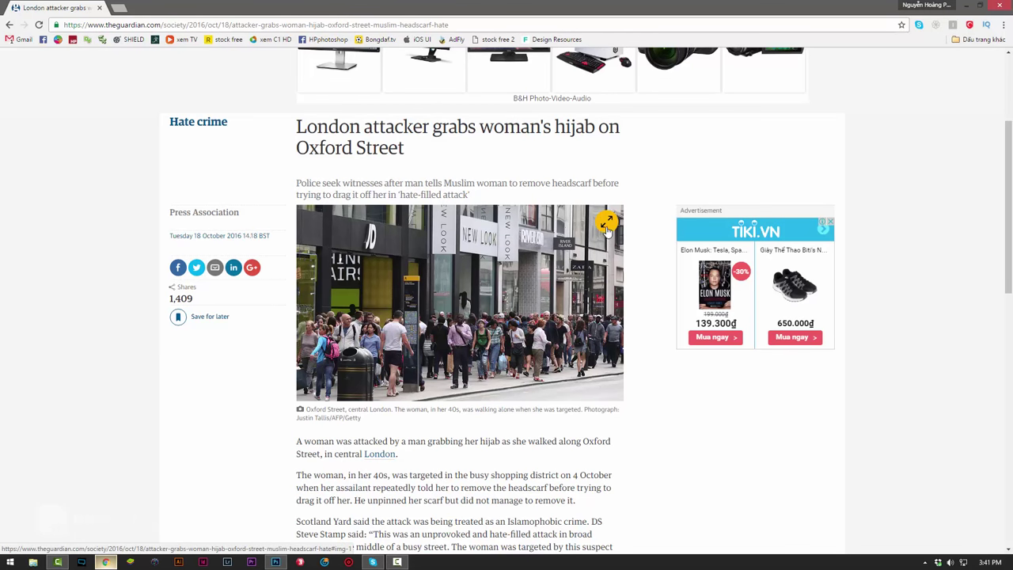
{"action": "left_click", "coordinate": [579, 230]}
{"action": "right_click", "coordinate": [457, 240]}
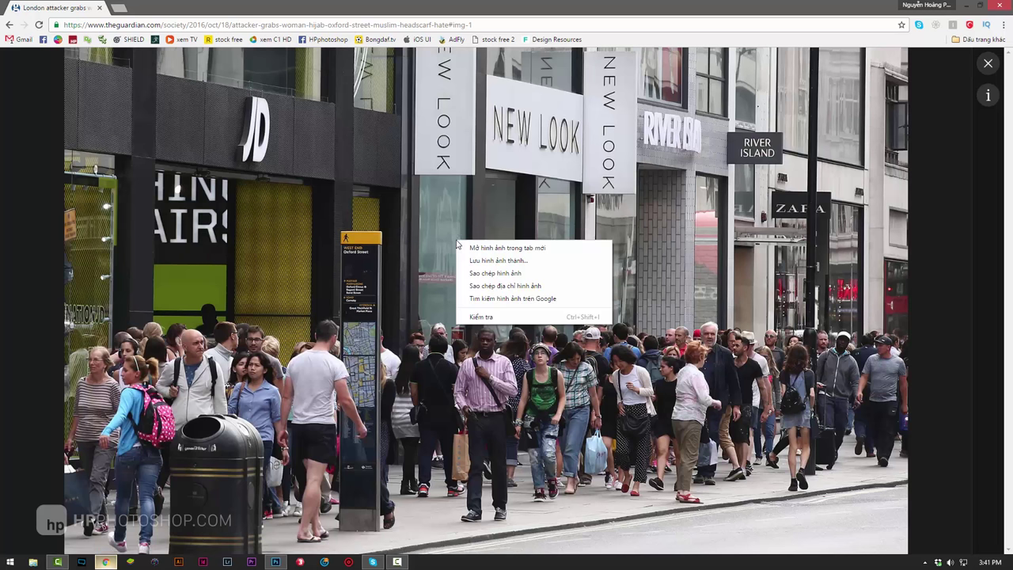
{"action": "left_click", "coordinate": [488, 271]}
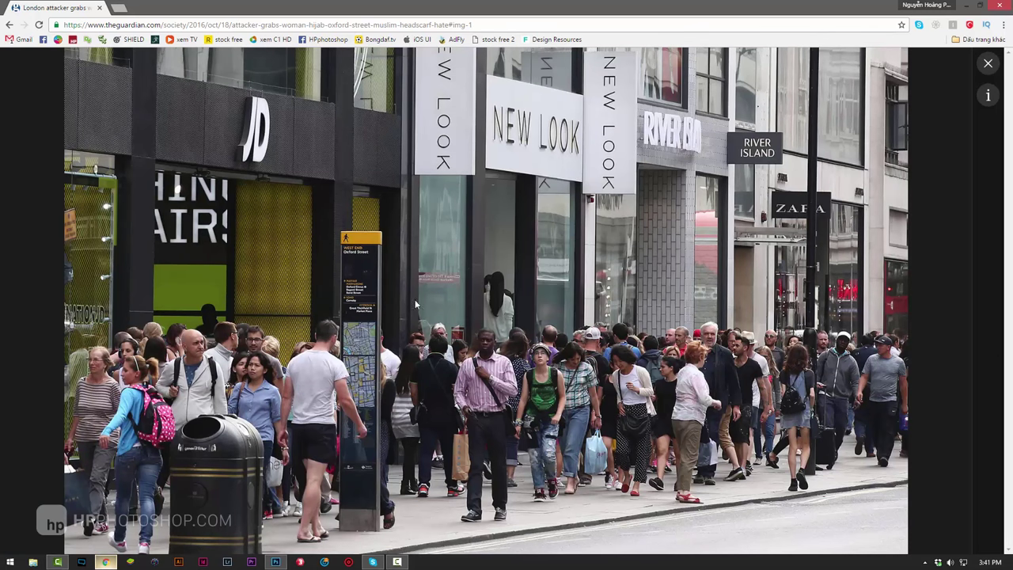
{"action": "left_click", "coordinate": [275, 562]}
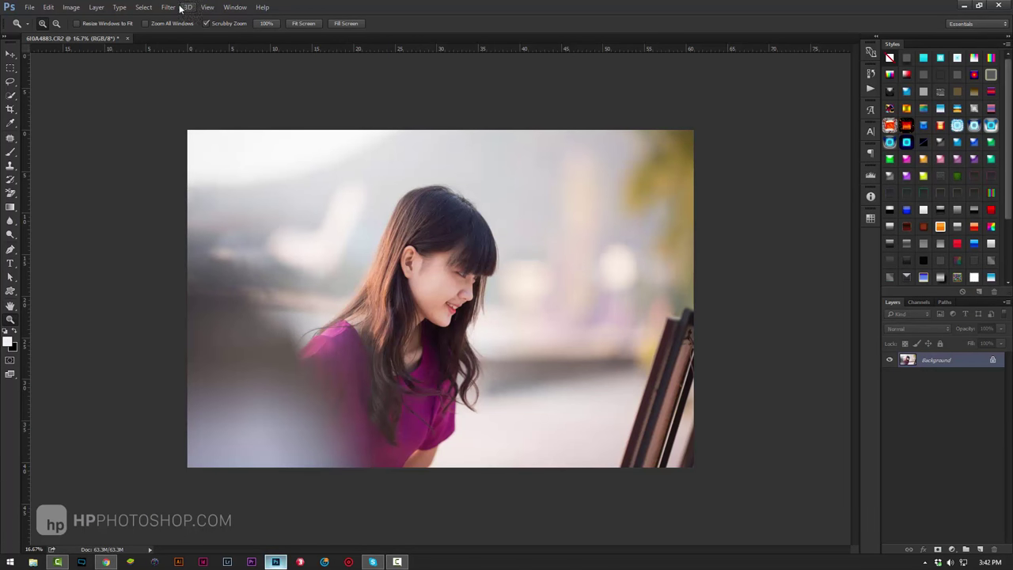
Browse the Filter menu's blur and distort options without applying any filter.
{"action": "left_click", "coordinate": [163, 7]}
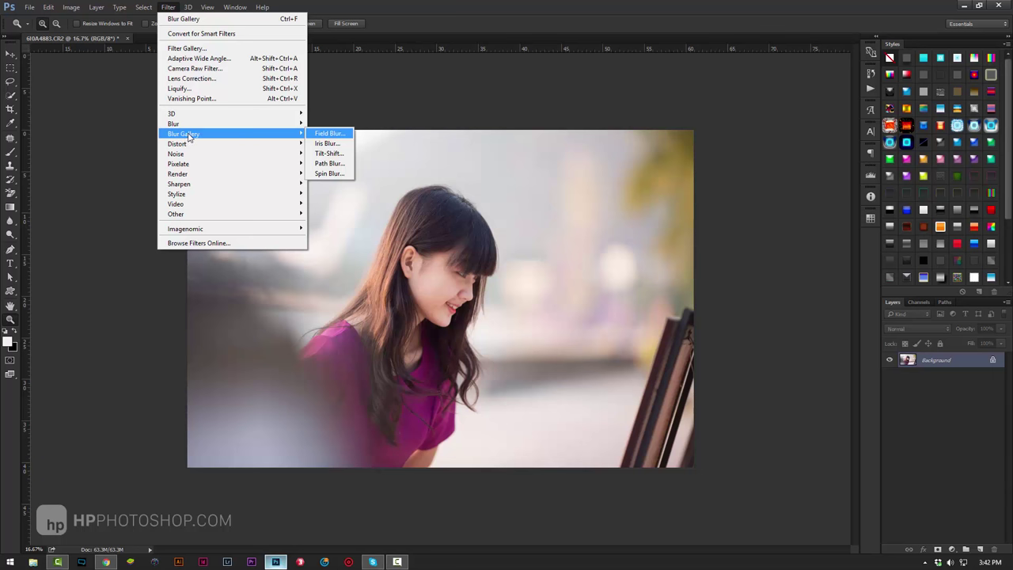
{"action": "mouse_move", "coordinate": [177, 144]}
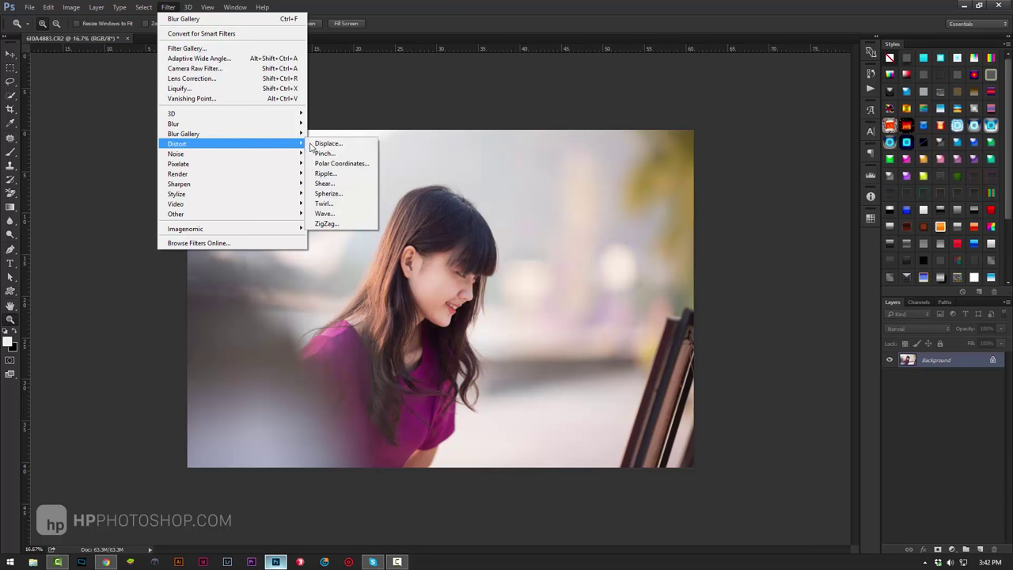
{"action": "left_click", "coordinate": [417, 113]}
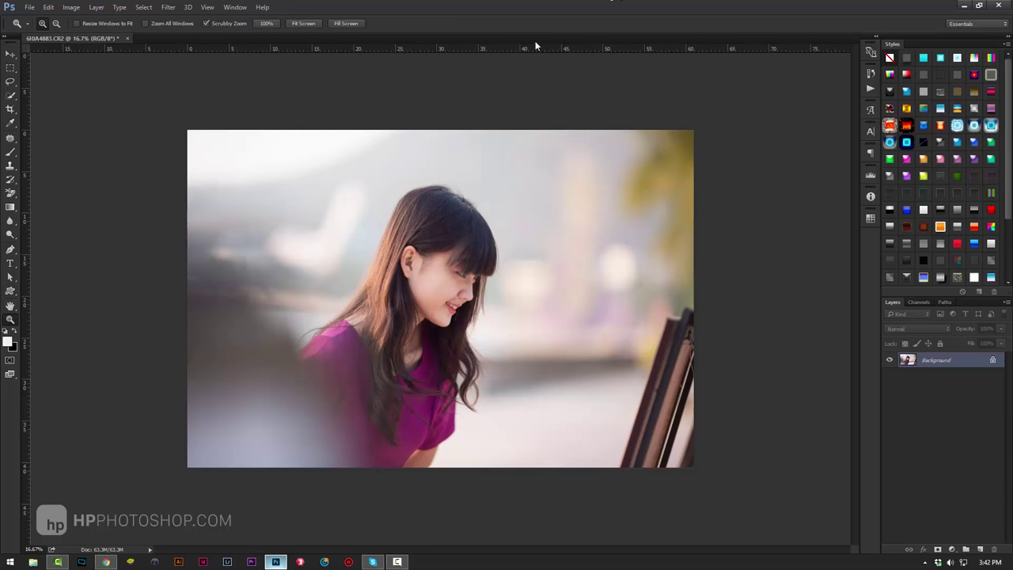
Paste the crowd photo onto a new Layer 1 and scale it to fill the portrait canvas.
{"action": "key", "text": "ctrl+shift+alt+n"}
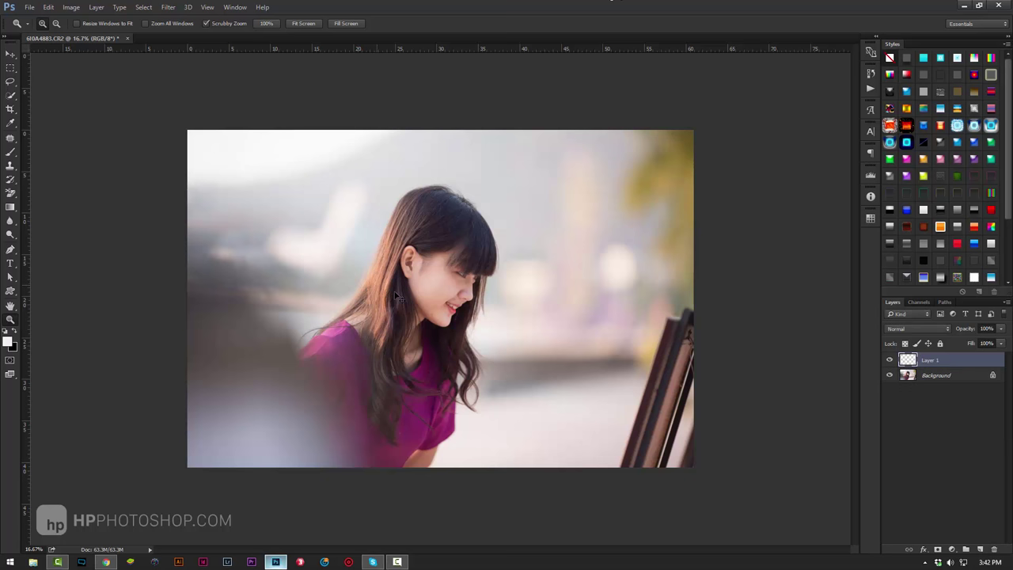
{"action": "key", "text": "ctrl+v"}
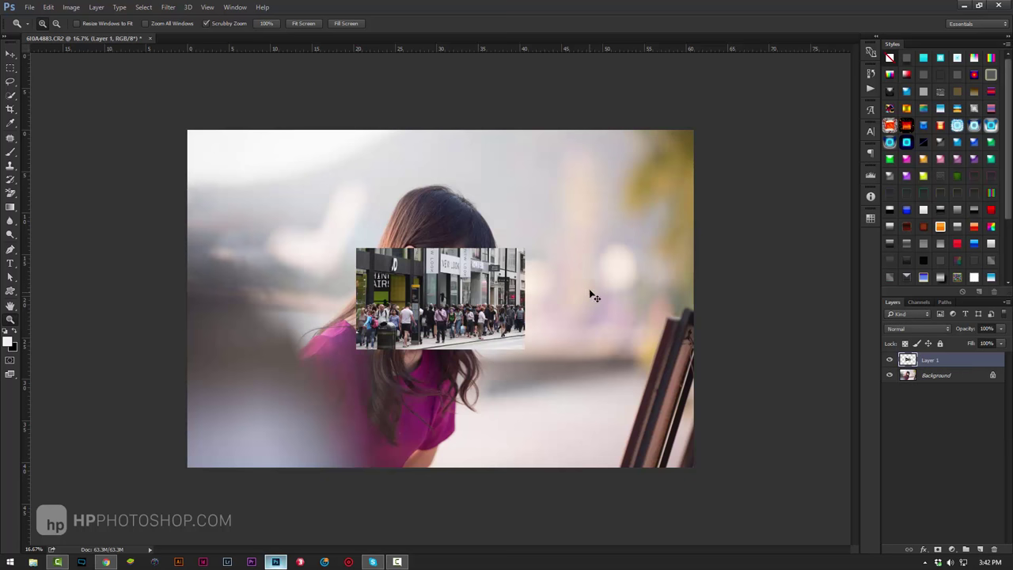
{"action": "key", "text": "ctrl+t"}
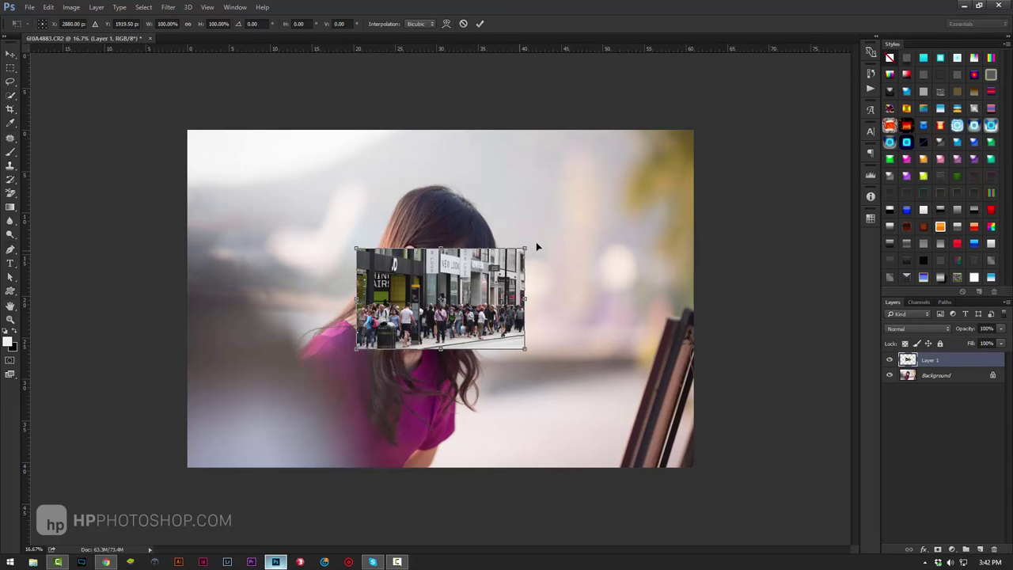
{"action": "left_click_drag", "start_coordinate": [525, 249], "coordinate": [748, 166]}
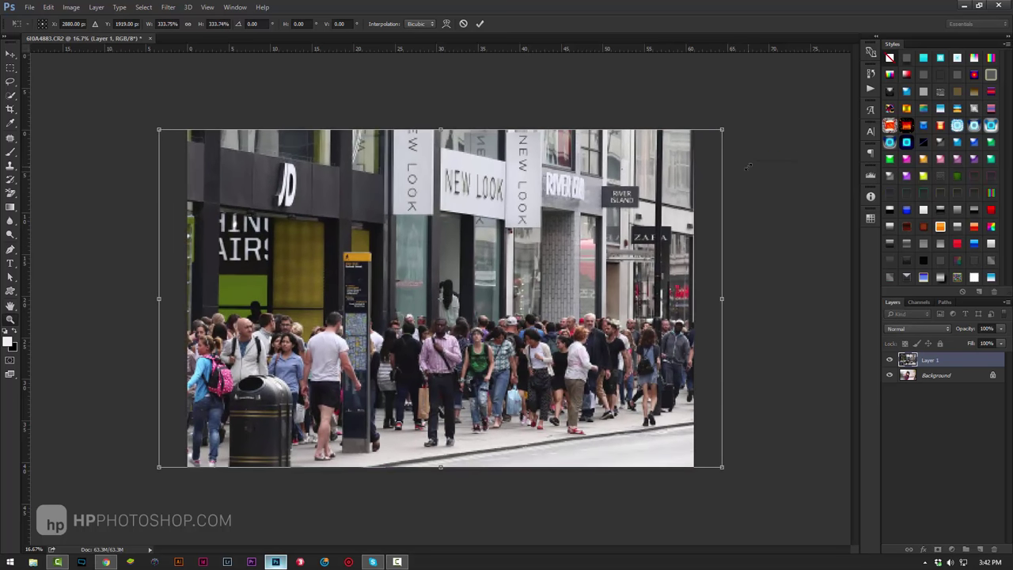
{"action": "key", "text": "Return"}
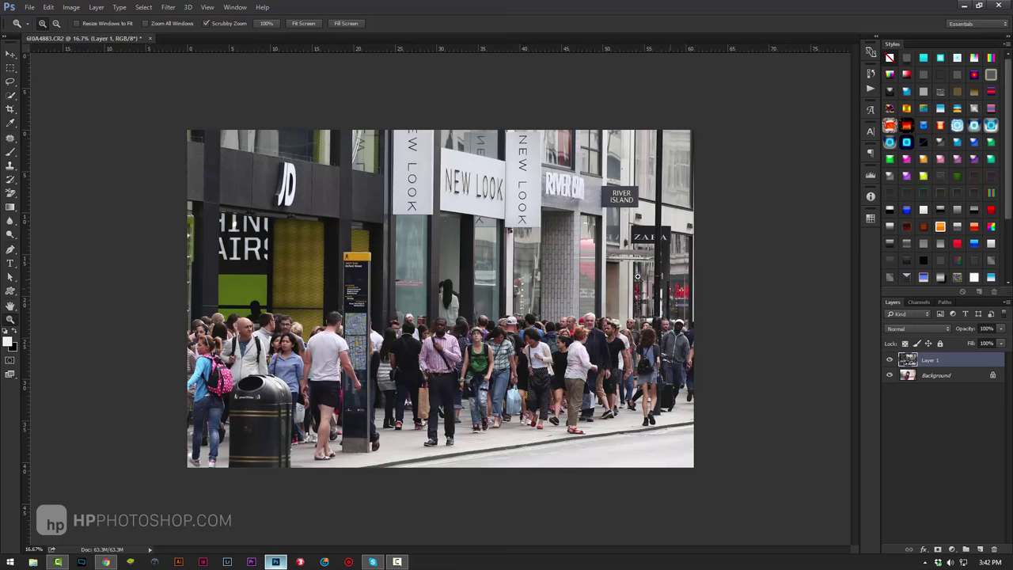
Check Layer 1's context options without choosing one, then bring up the Filter menu's Blur Gallery list.
{"action": "right_click", "coordinate": [945, 365]}
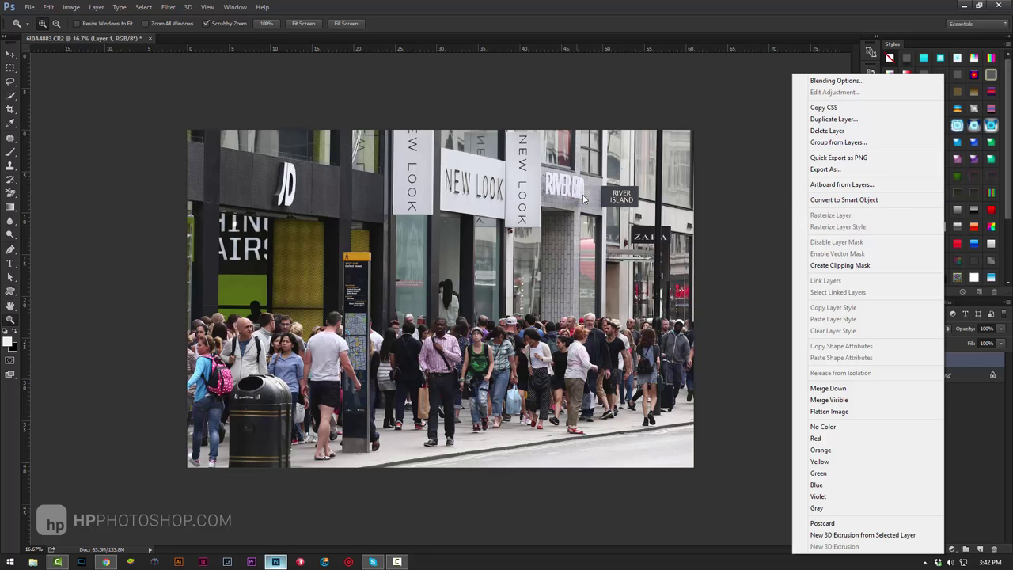
{"action": "left_click", "coordinate": [677, 149]}
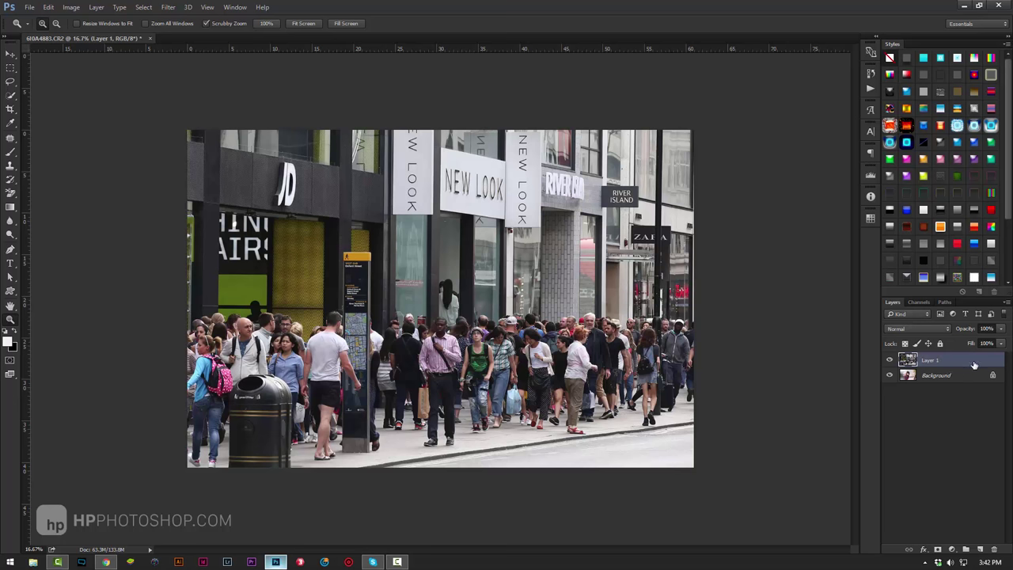
{"action": "left_click", "coordinate": [169, 8]}
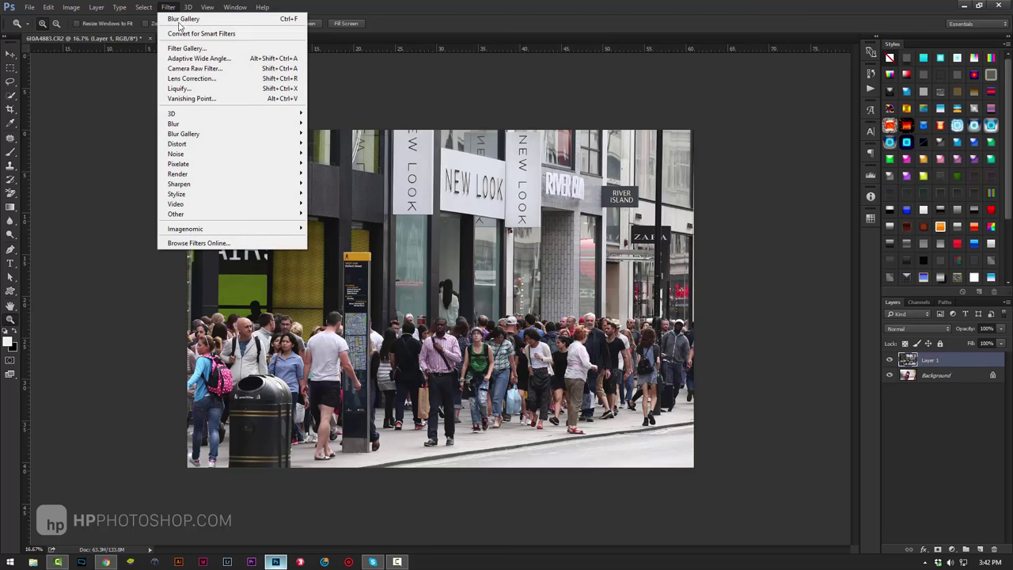
{"action": "mouse_move", "coordinate": [184, 134]}
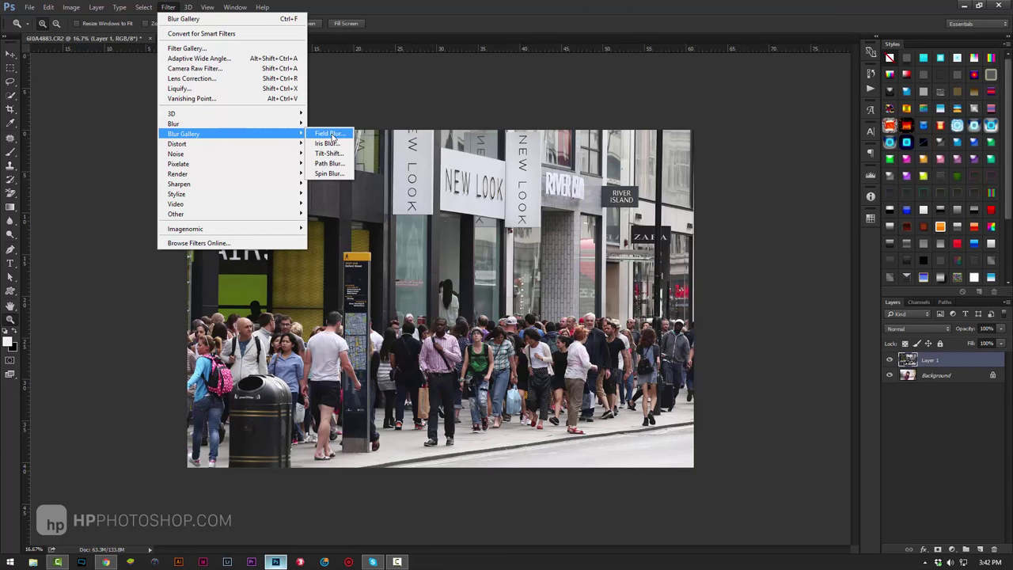
Apply Field Blur to the crowd layer with a much stronger blur amount.
{"action": "left_click", "coordinate": [329, 133]}
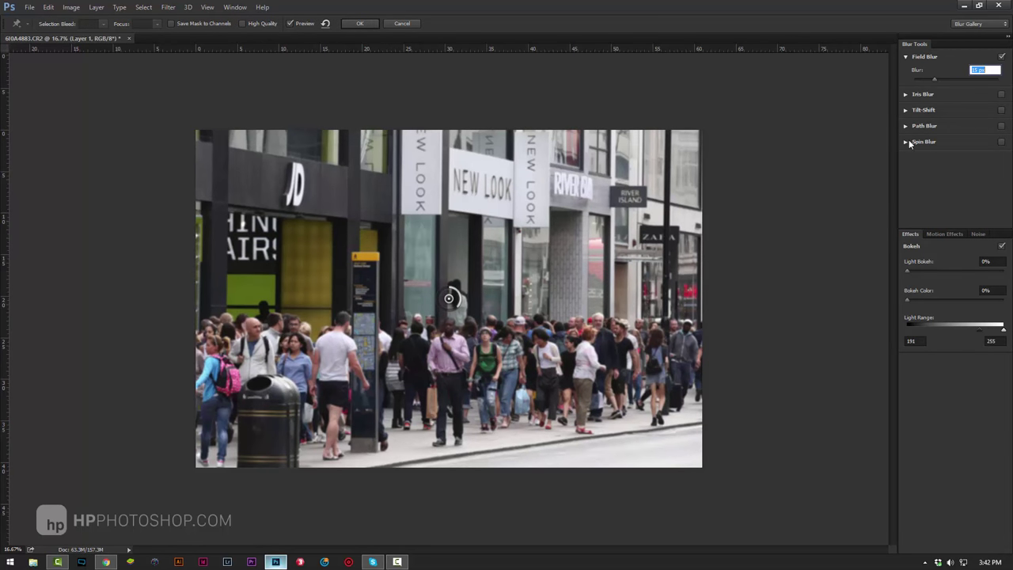
{"action": "left_click_drag", "start_coordinate": [936, 76], "coordinate": [981, 81]}
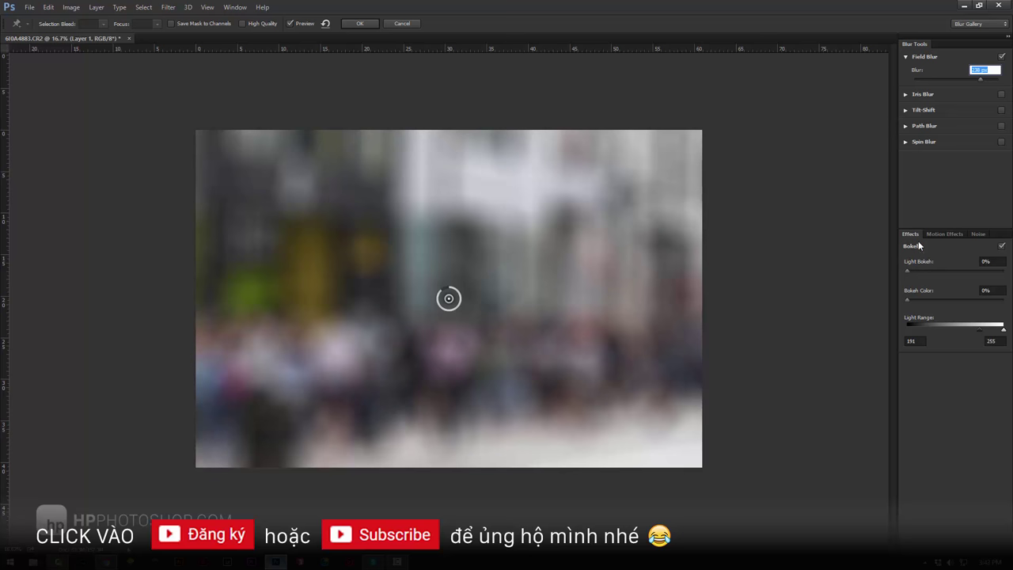
Set light bokeh to 44% and bokeh color to 17%, committing the 238 px field blur.
{"action": "left_click", "coordinate": [915, 270]}
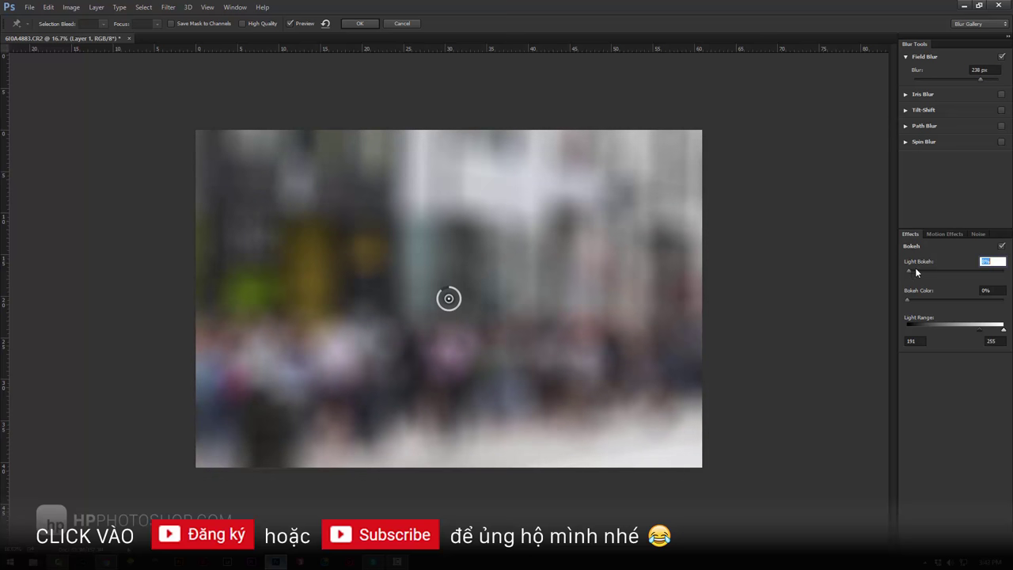
{"action": "left_click_drag", "start_coordinate": [915, 270], "coordinate": [950, 269]}
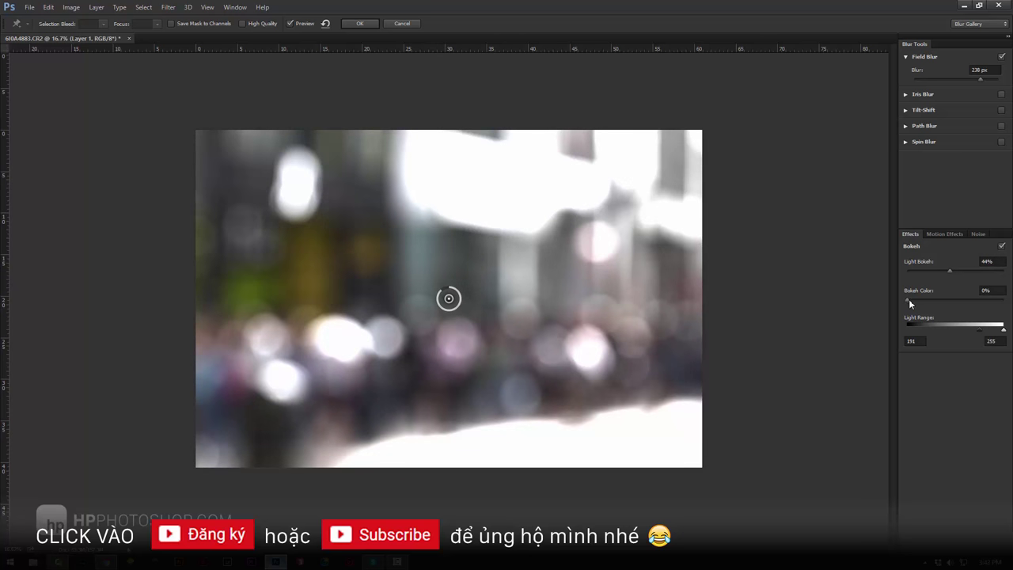
{"action": "left_click_drag", "start_coordinate": [908, 301], "coordinate": [927, 299]}
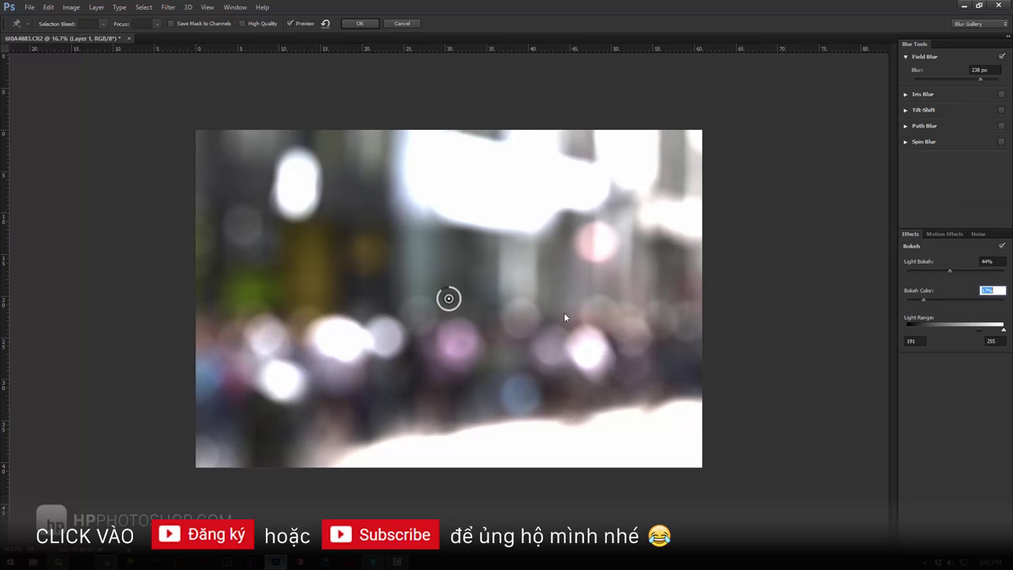
{"action": "key", "text": "Return"}
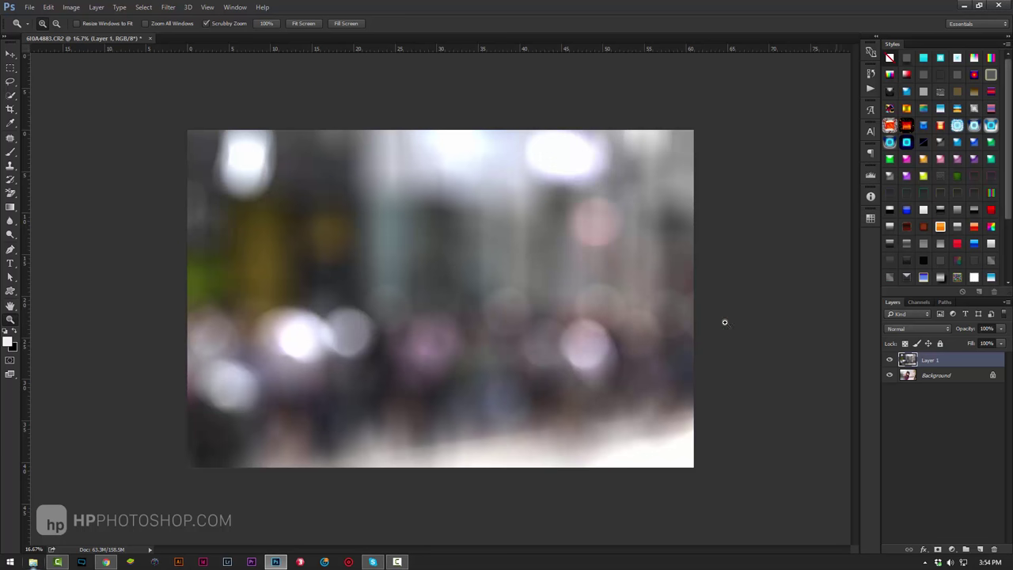
Apply a Levels adjustment raising the black input to 47, keeping the white input at 255.
{"action": "left_click", "coordinate": [72, 7]}
{"action": "mouse_move", "coordinate": [118, 34]}
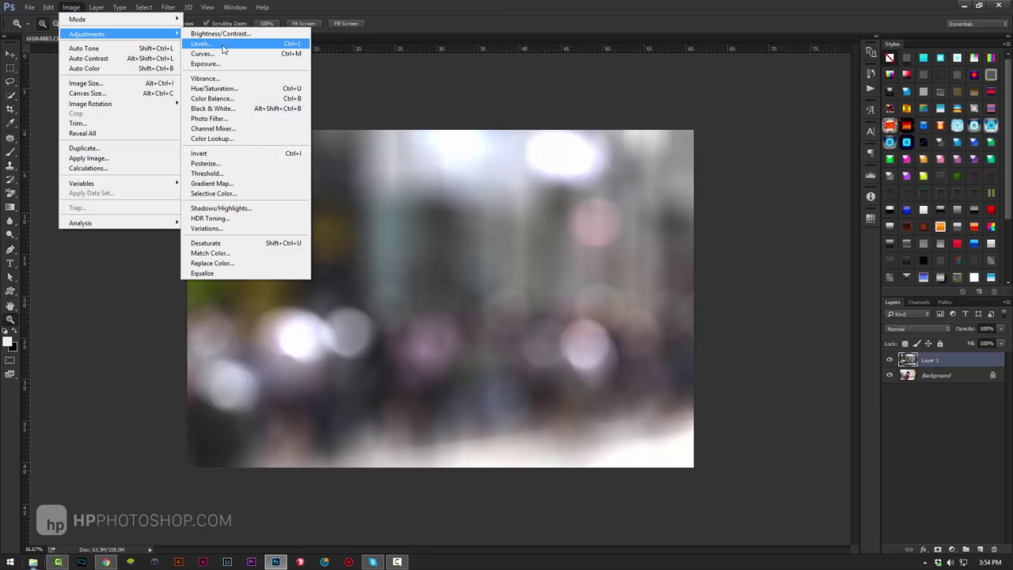
{"action": "left_click", "coordinate": [298, 71]}
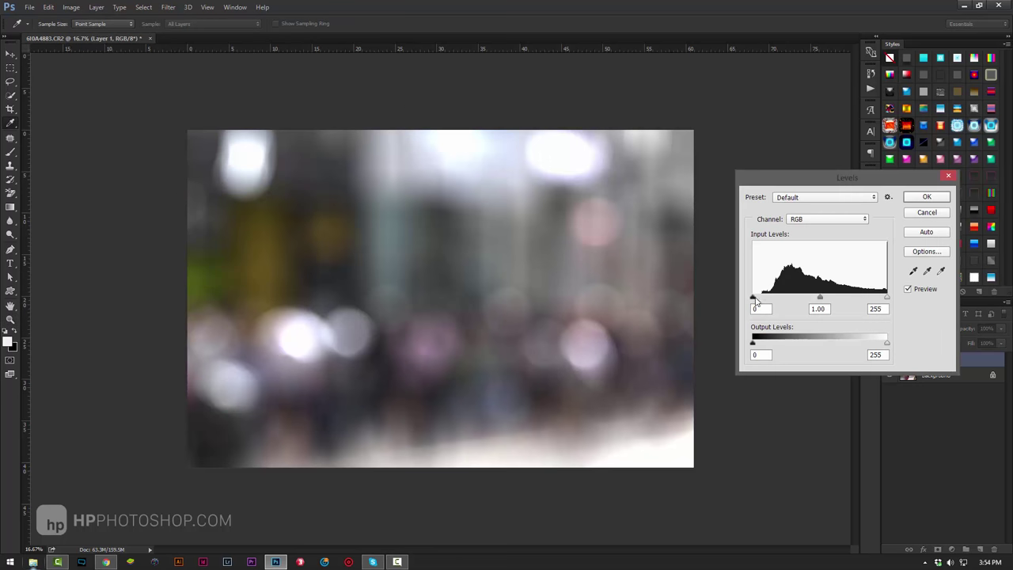
{"action": "left_click_drag", "start_coordinate": [752, 298], "coordinate": [762, 298]}
{"action": "left_click_drag", "start_coordinate": [886, 298], "coordinate": [839, 298]}
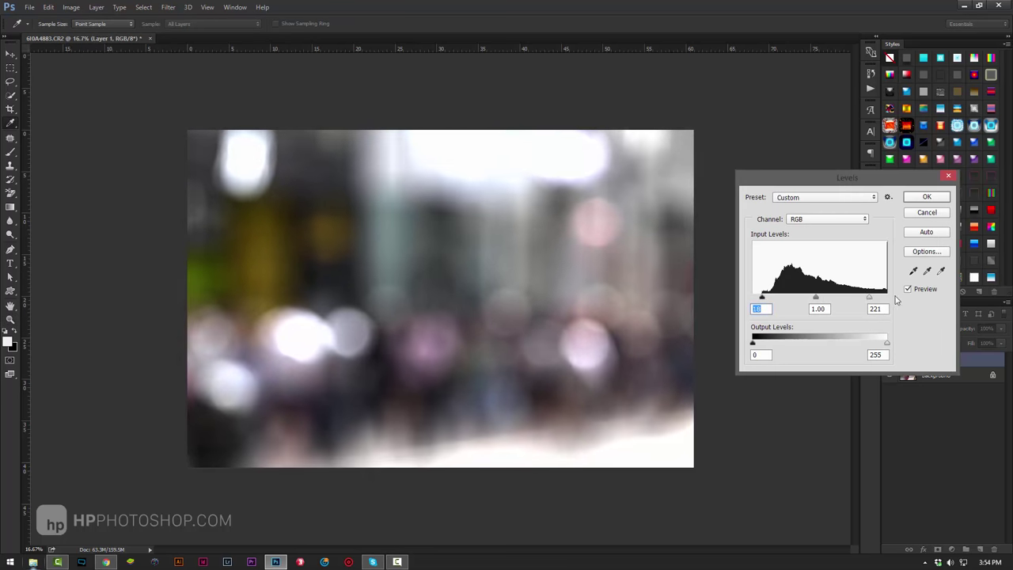
{"action": "key", "text": "ctrl+z"}
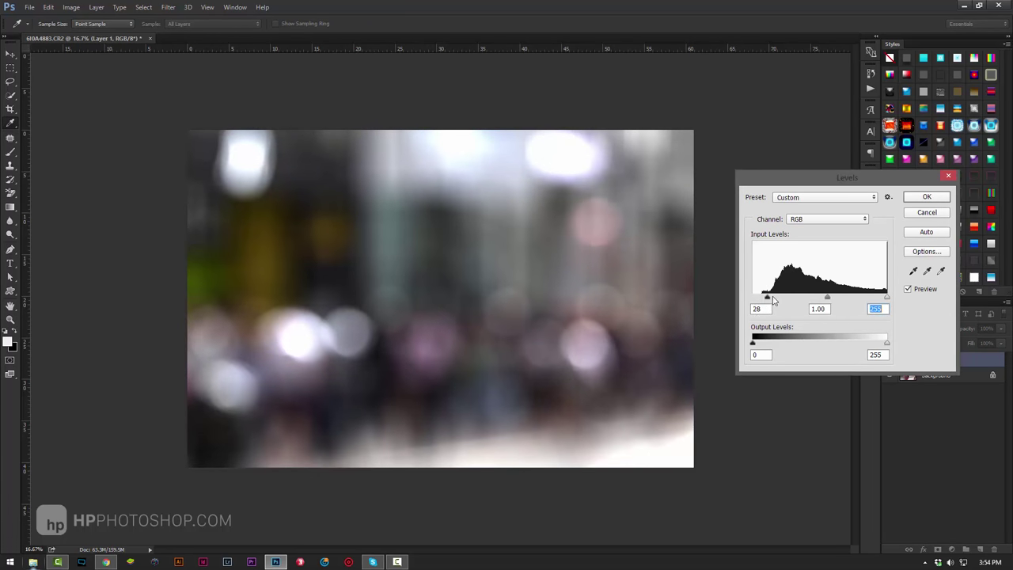
{"action": "mouse_move", "coordinate": [762, 298]}
{"action": "left_mouse_down"}
{"action": "mouse_move", "coordinate": [785, 299]}
{"action": "mouse_move", "coordinate": [775, 299]}
{"action": "left_mouse_up"}
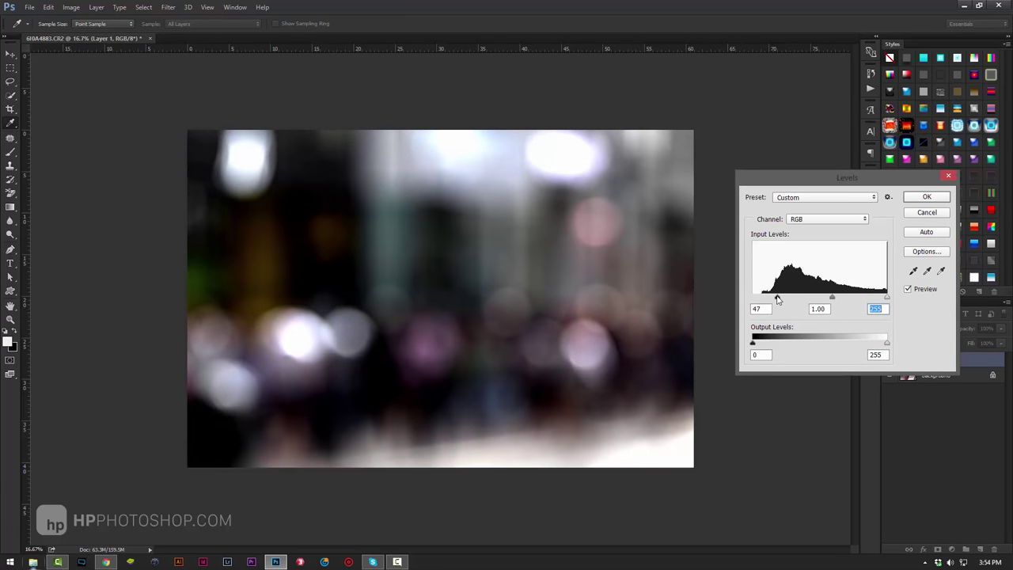
{"action": "left_click", "coordinate": [926, 197]}
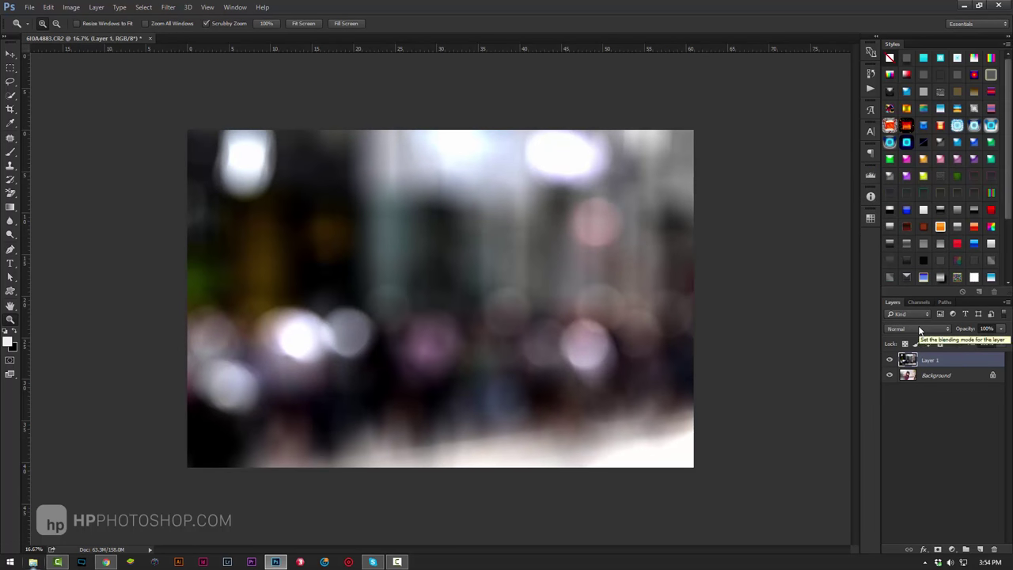
Switch Layer 1 to Screen blending, compare it shown and hidden, and begin scaling it up.
{"action": "left_click", "coordinate": [919, 329]}
{"action": "left_click", "coordinate": [918, 401]}
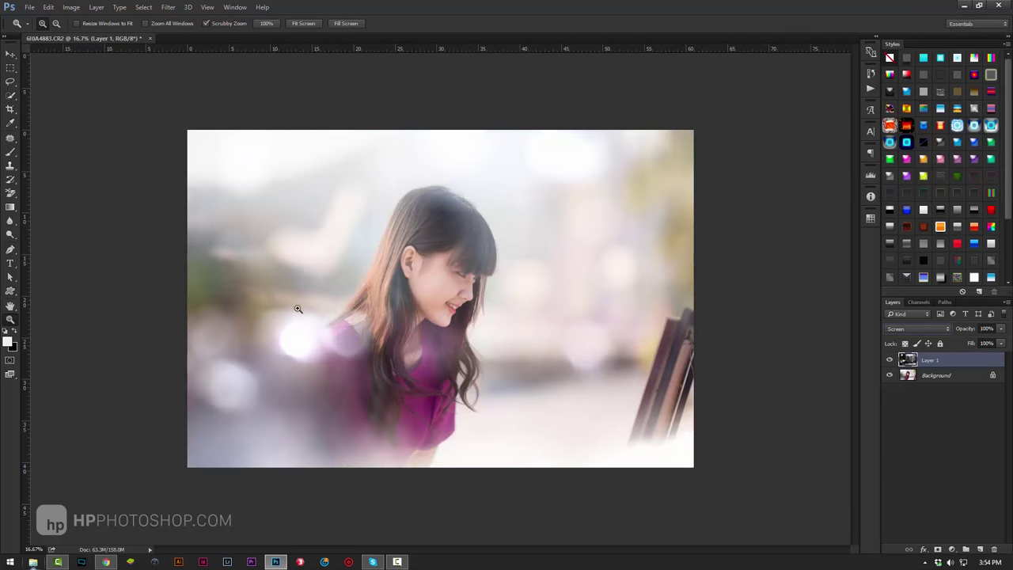
{"action": "left_click", "coordinate": [889, 361]}
{"action": "left_click", "coordinate": [889, 360]}
{"action": "left_click", "coordinate": [889, 360]}
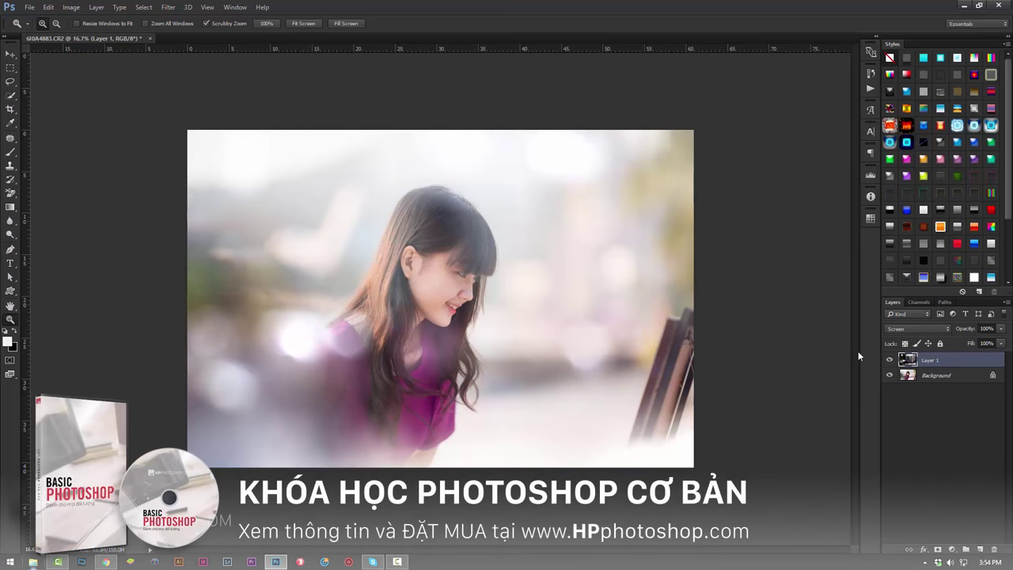
{"action": "left_click", "coordinate": [890, 360]}
{"action": "key", "text": "ctrl+t"}
{"action": "left_click_drag", "start_coordinate": [756, 485], "coordinate": [841, 546]}
Enlarge the bokeh layer to about 115%, shift it left, and commit the transform.
{"action": "mouse_move", "coordinate": [639, 332]}
{"action": "left_mouse_down"}
{"action": "mouse_move", "coordinate": [577, 337]}
{"action": "mouse_move", "coordinate": [590, 328]}
{"action": "left_mouse_up"}
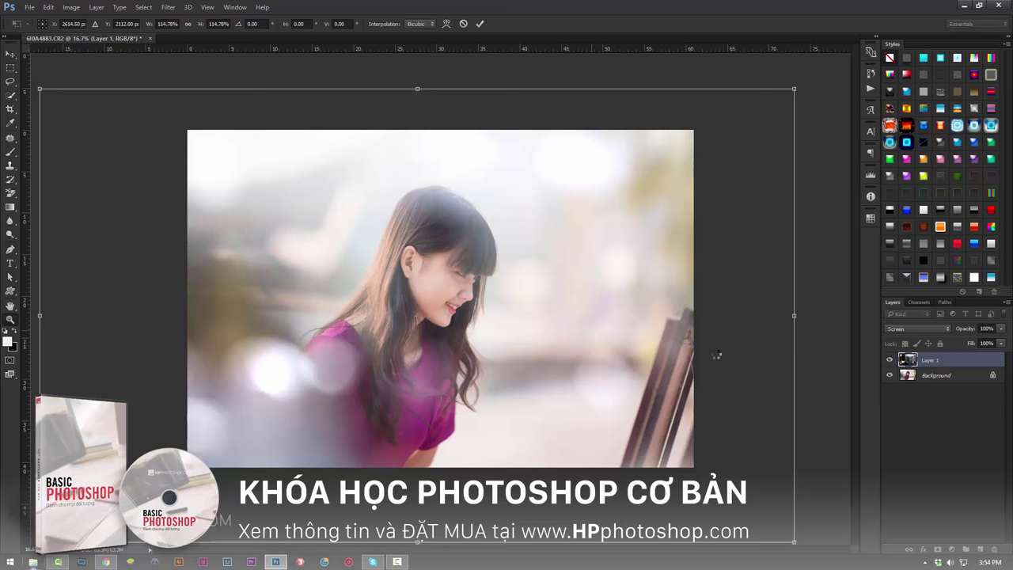
{"action": "key", "text": "Return"}
{"action": "key", "text": "z"}
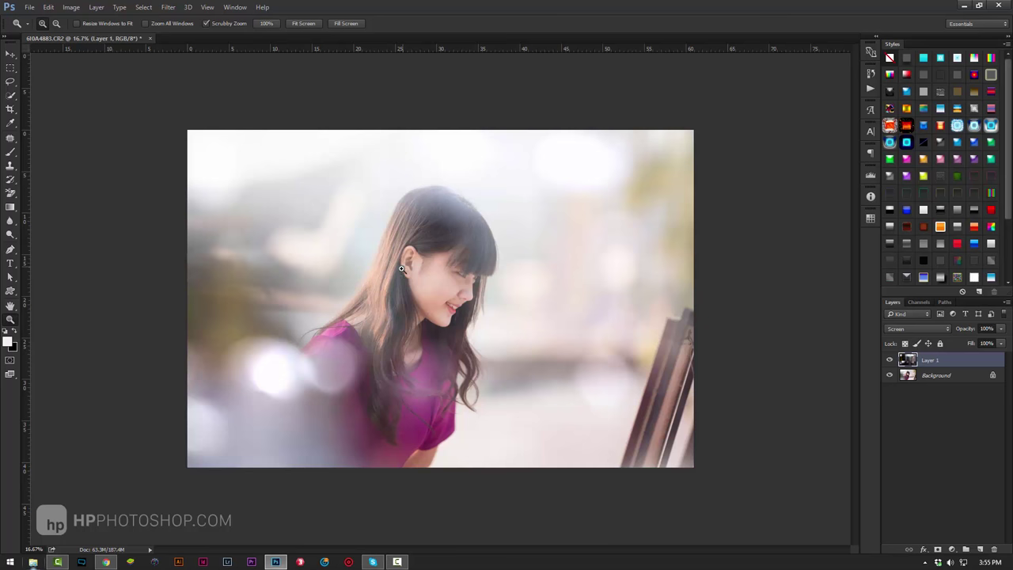
{"action": "left_click", "coordinate": [105, 562]}
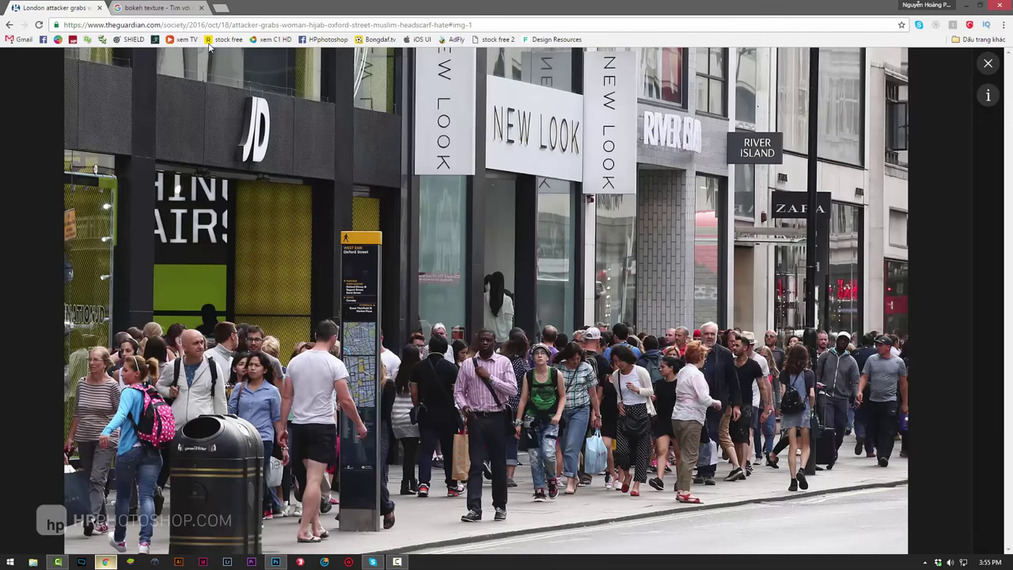
{"action": "left_click", "coordinate": [163, 10]}
{"action": "scroll", "coordinate": [455, 183], "scroll_direction": "up", "scroll_amount": 5}
{"action": "scroll", "coordinate": [455, 184], "scroll_direction": "up", "scroll_amount": 5}
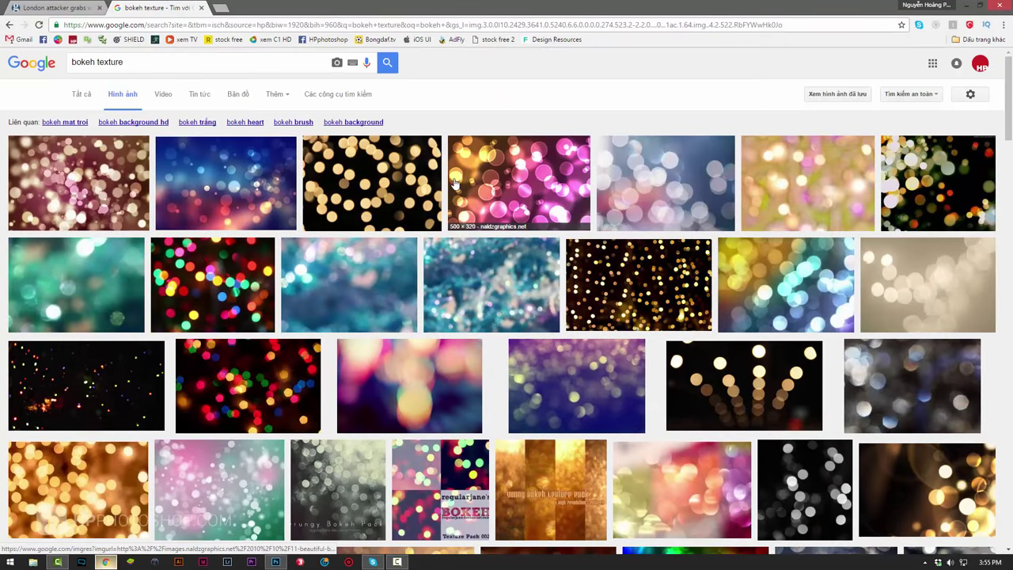
{"action": "left_click", "coordinate": [136, 63]}
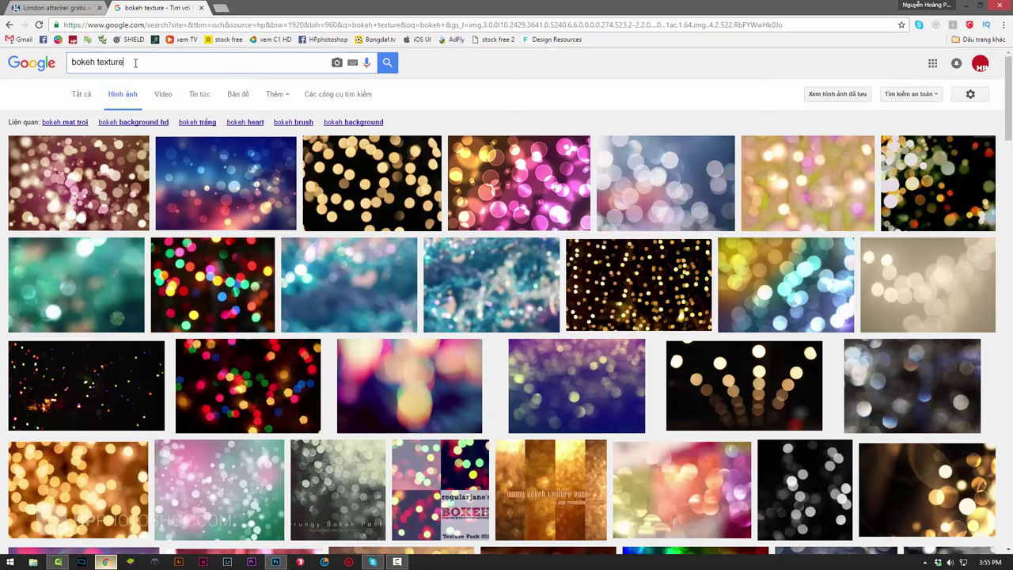
{"action": "triple_click", "coordinate": [135, 62]}
{"action": "left_click", "coordinate": [501, 87]}
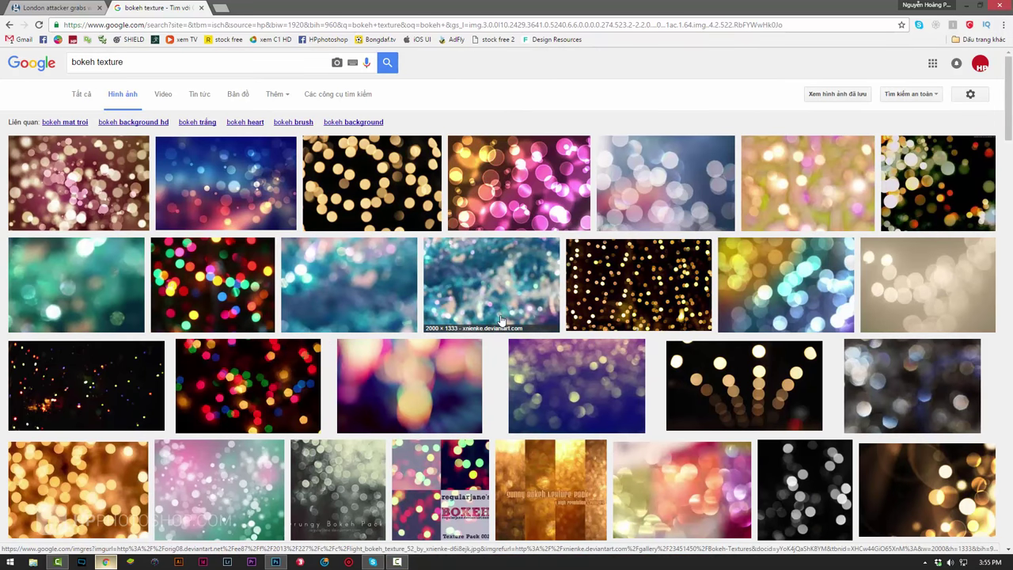
{"action": "left_click", "coordinate": [275, 562]}
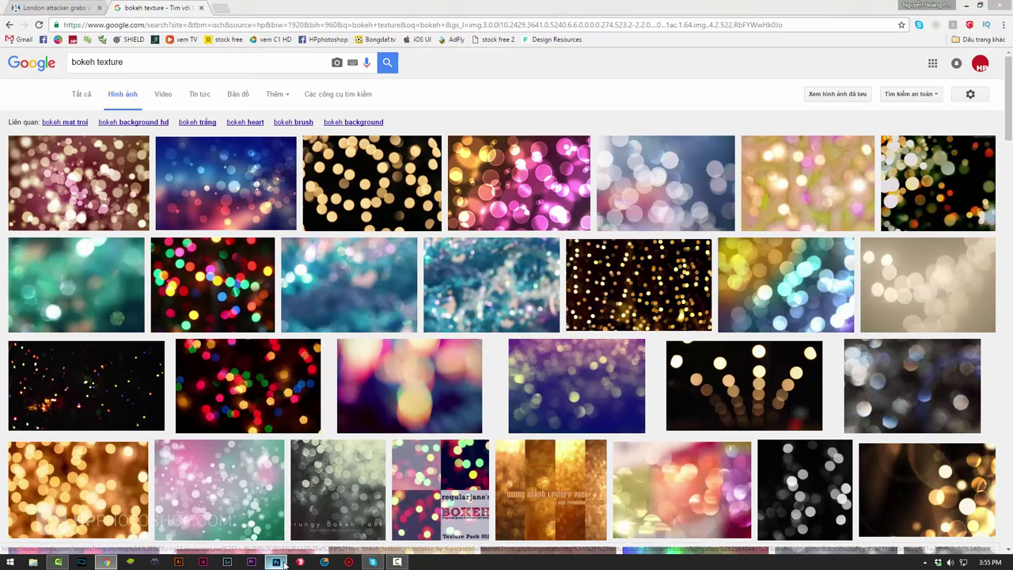